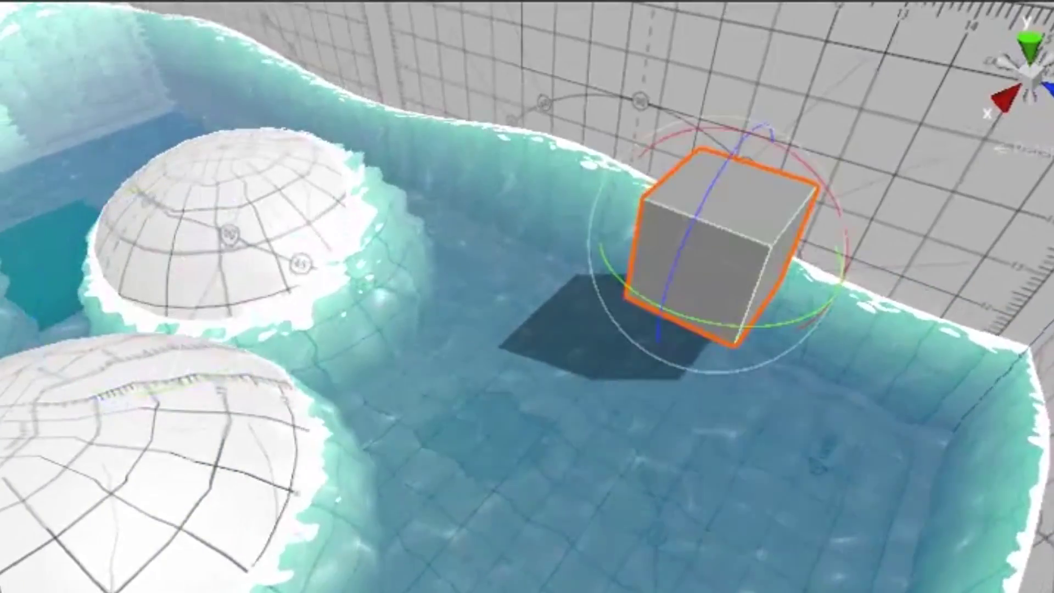
Move the selected tilted cube down into the stylized water.
key("w")
left_click_drag(724, 278, 645, 346)
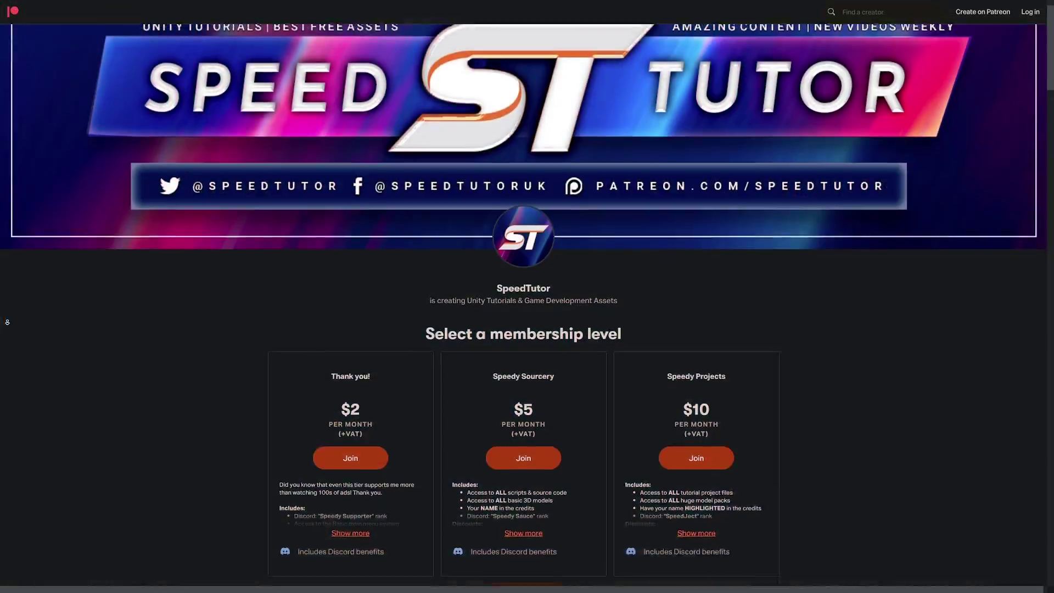
Look over the SpeedTutor Patreon page and the Stylized Water For URP page on the Unity Asset Store.
scroll(527, 296, "down", 7)
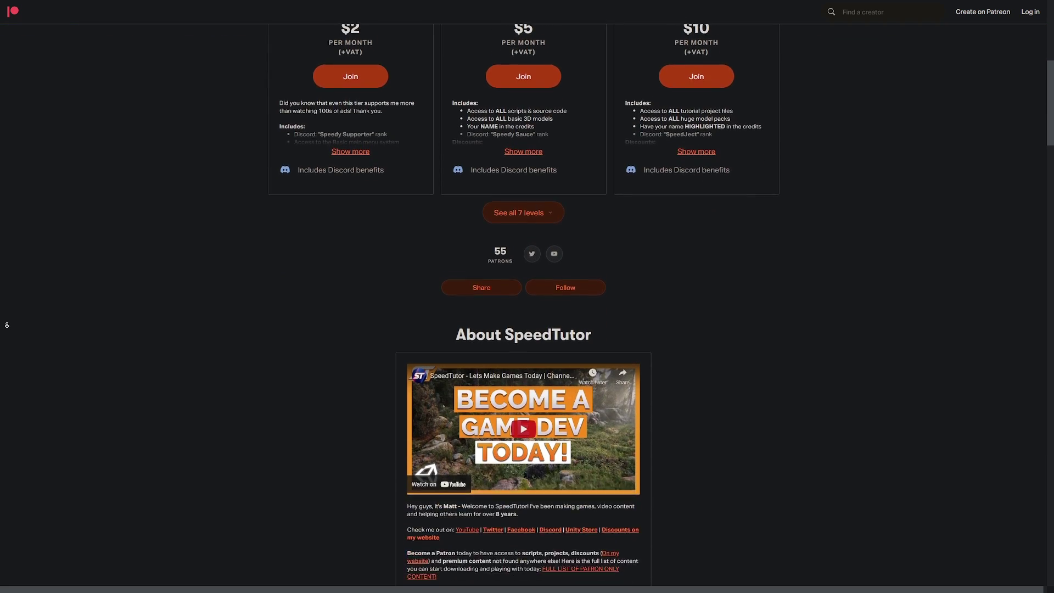
scroll(527, 296, "down", 5)
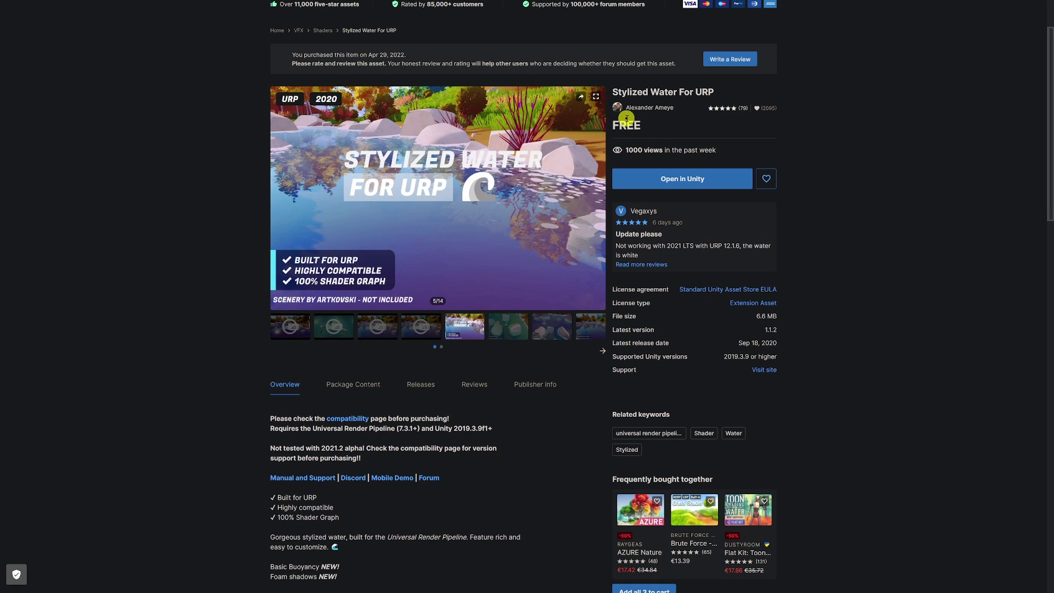
scroll(835, 236, "down", 2)
scroll(803, 219, "up", 1)
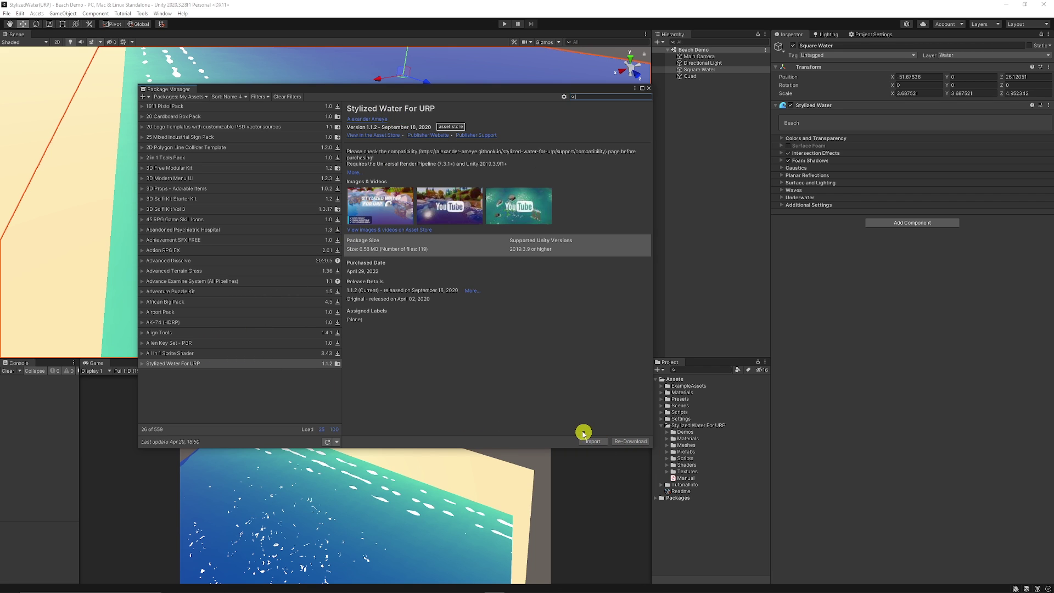
Close the Package Manager and end the play-mode preview of the Beach Demo scene.
left_click(648, 88)
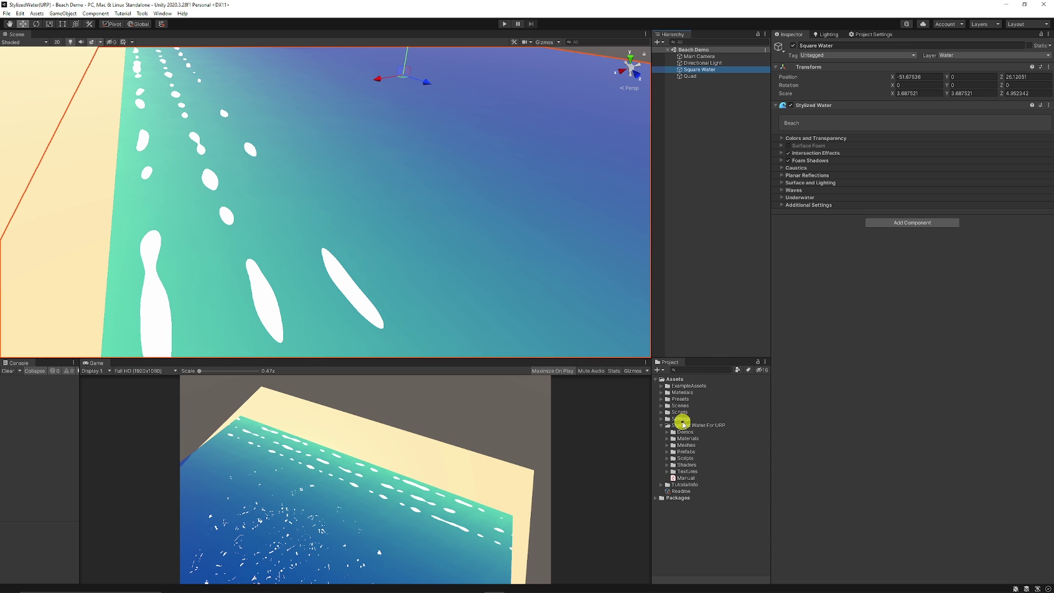
left_click(687, 427)
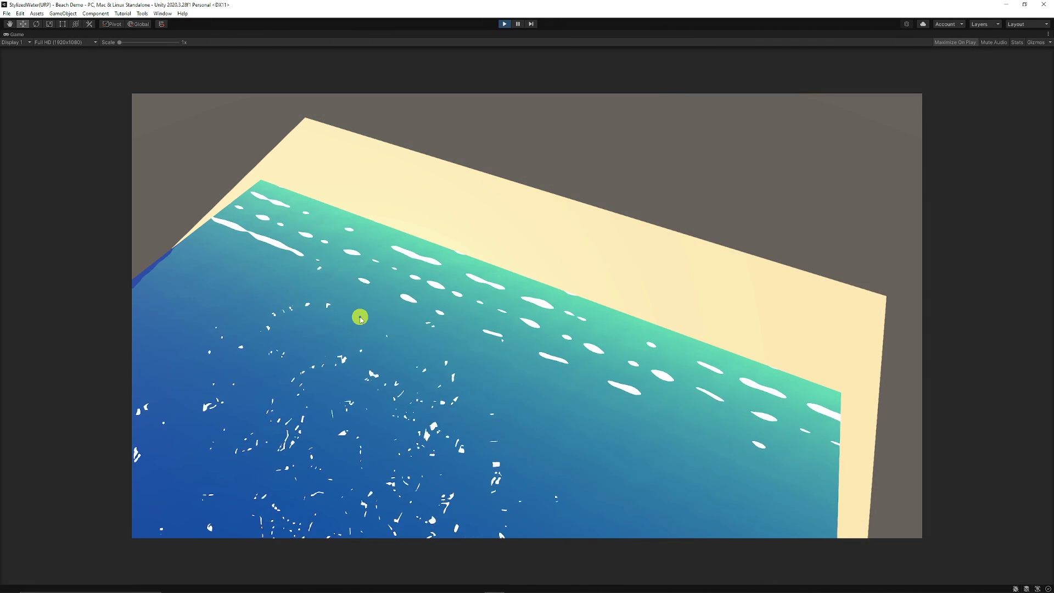
left_click(503, 24)
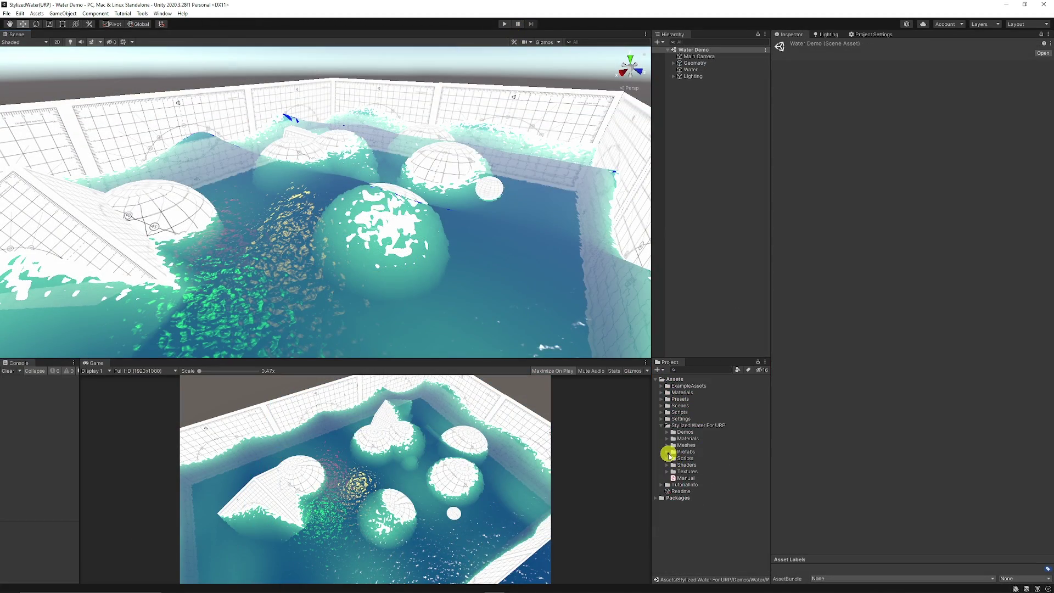
Select the Water object in the Water Demo scene and change its Shallow colour to a paler turquoise.
left_click(667, 453)
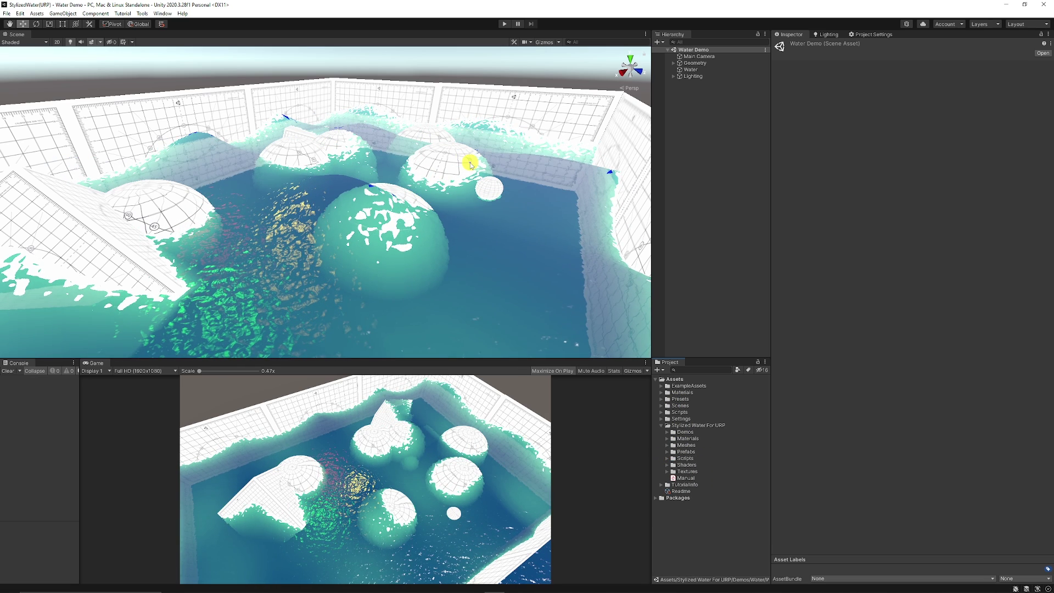
left_click(325, 173)
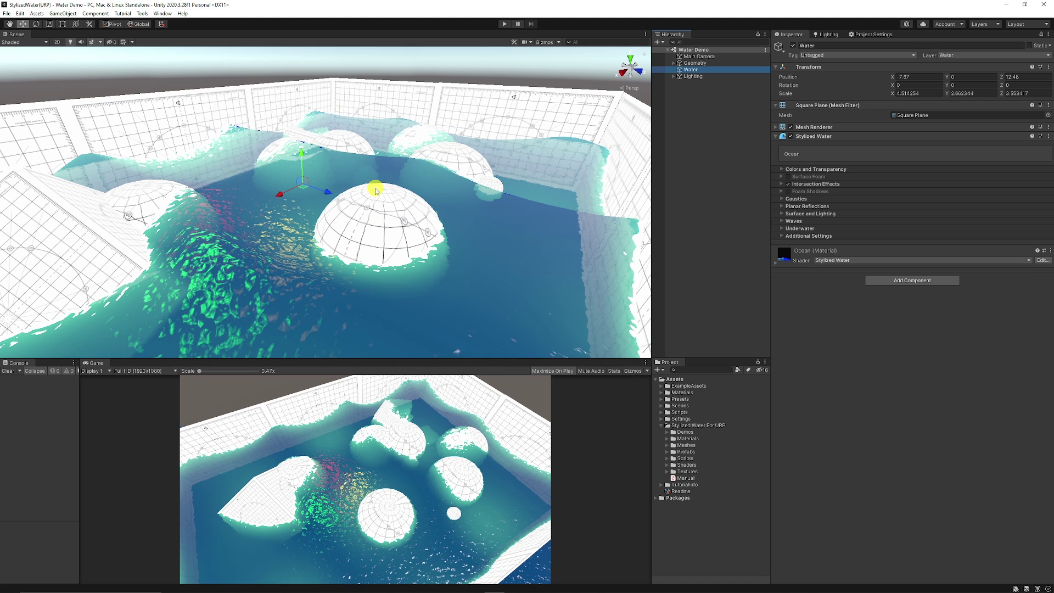
left_click(826, 170)
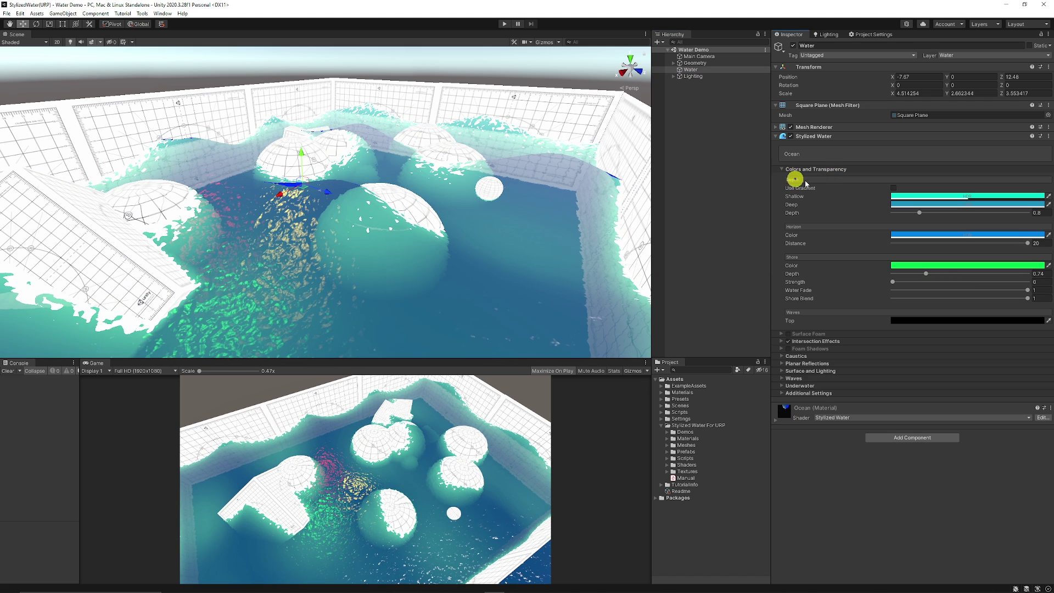
left_click(960, 197)
left_click(935, 264)
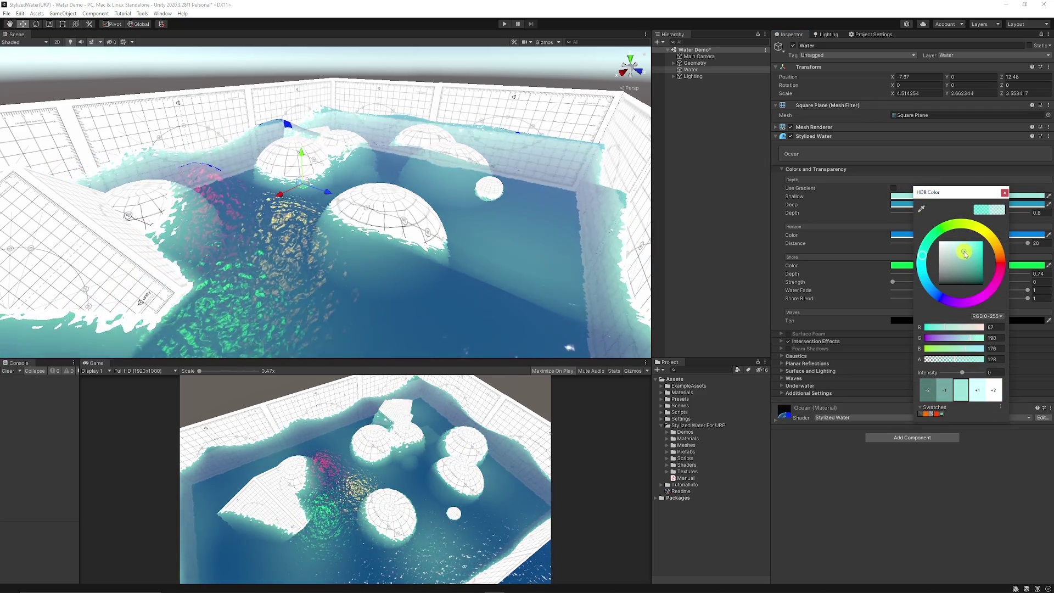
left_click(554, 203)
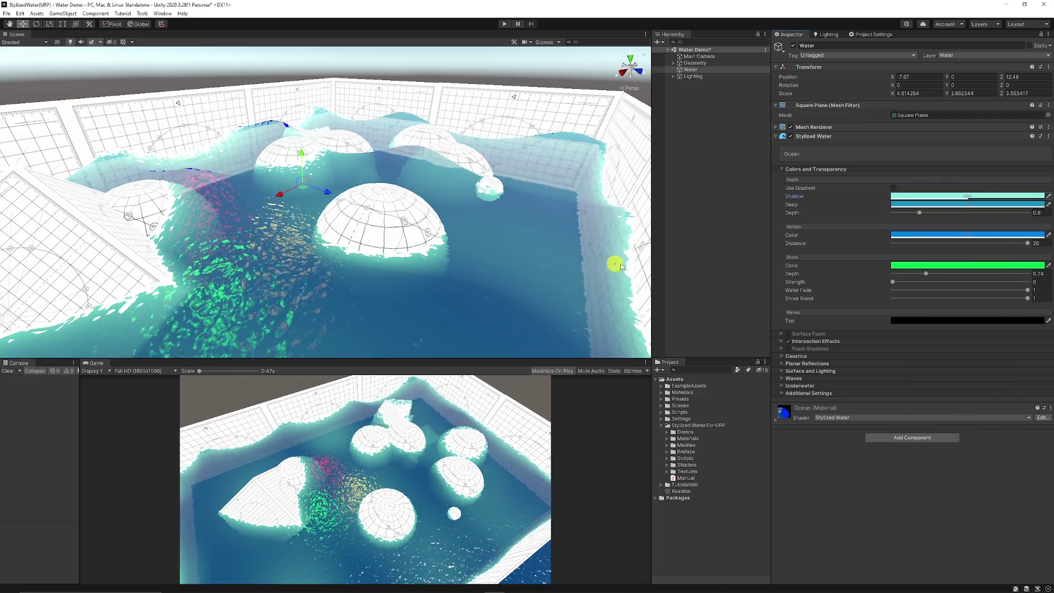
Set the water colour Depth to 0.55 and close the Colors and Transparency settings.
mouse_move(922, 215)
left_mouse_down()
mouse_move(992, 214)
mouse_move(893, 220)
mouse_move(911, 214)
left_mouse_up()
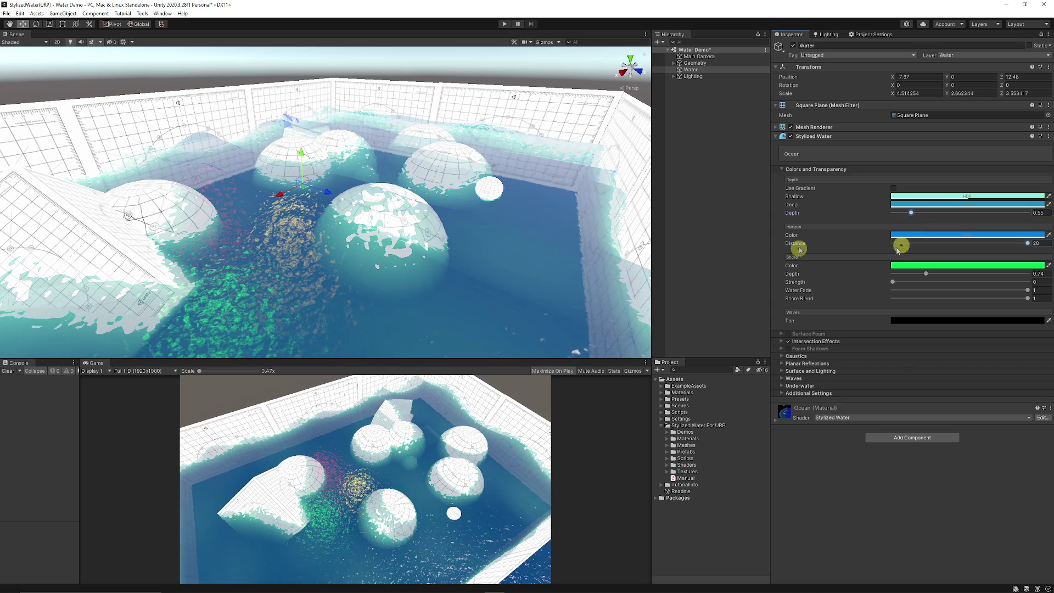
left_click(795, 242)
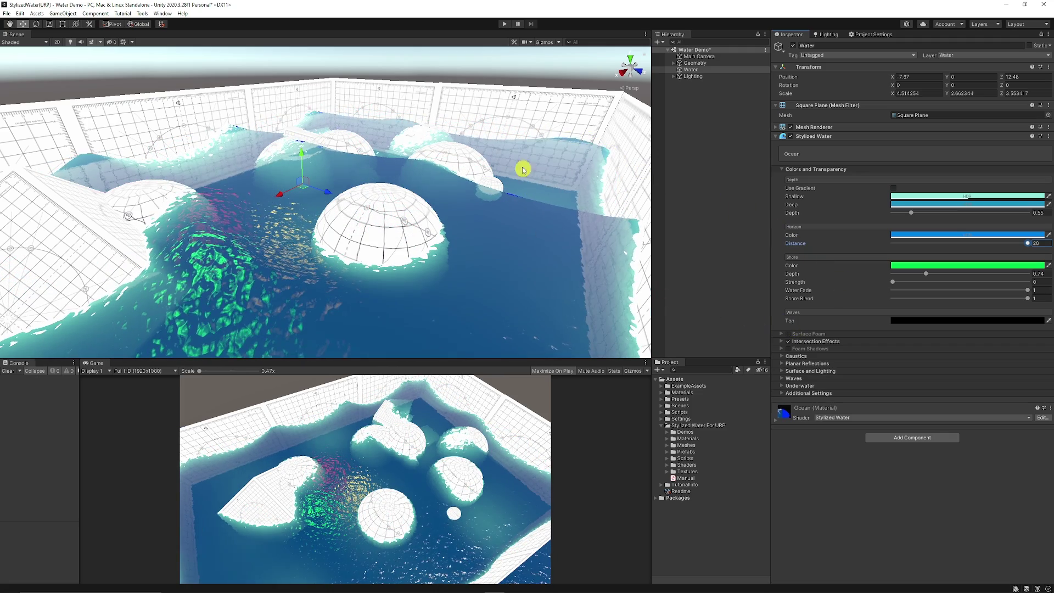
left_click(809, 169)
Enable Surface Foam on the water and search for "foam" textures for its Texture setting.
left_click(788, 177)
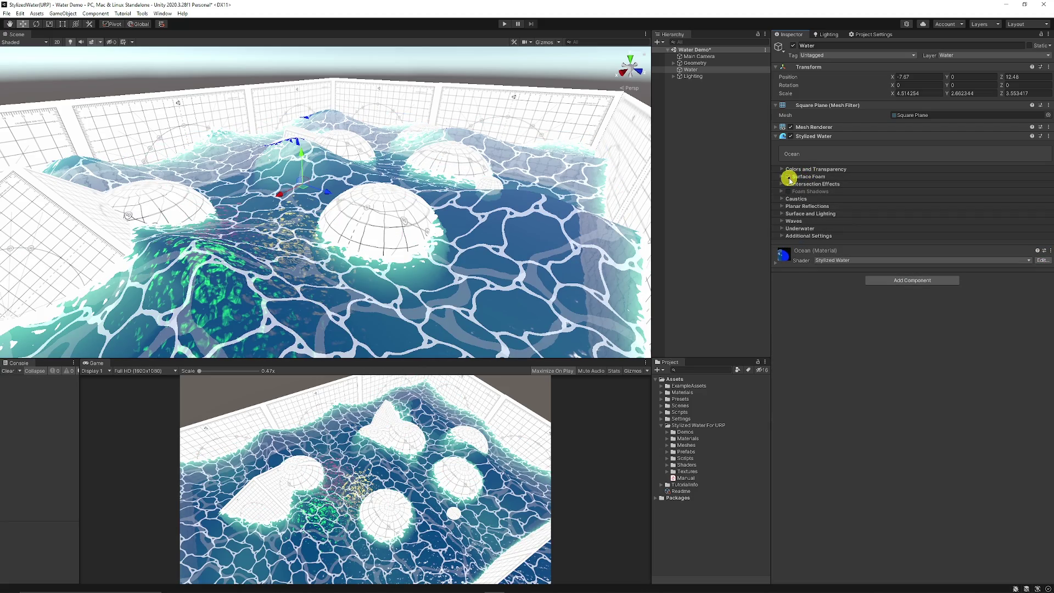
left_click(807, 177)
left_click(1043, 198)
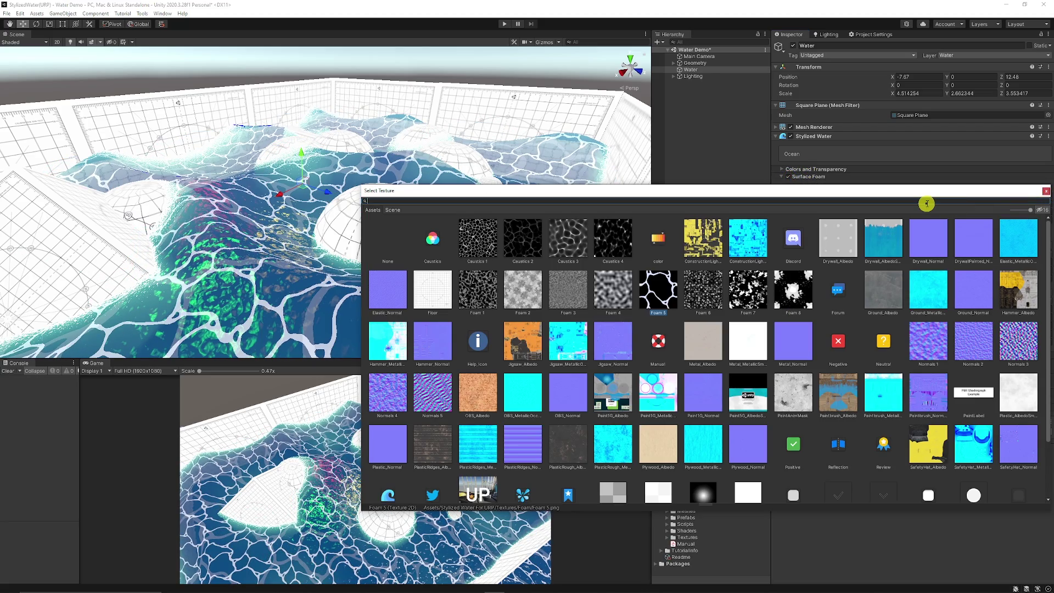
type("foam")
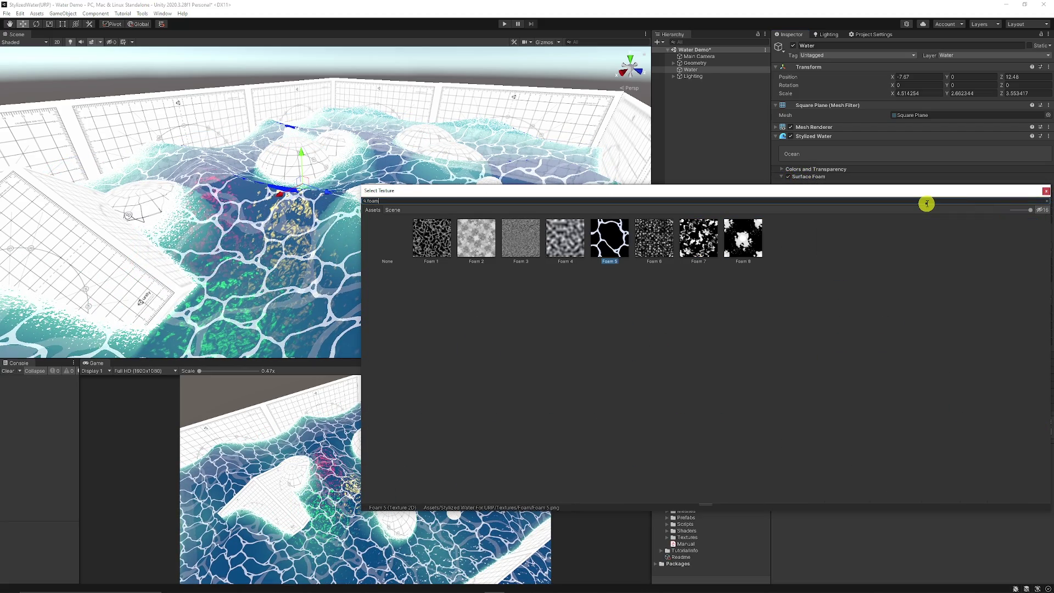
Try Foam 4, 3, 2, 1, 8 and 7 as the surface foam texture and go back to Foam 5.
left_click(575, 250)
left_click(528, 243)
left_click(478, 245)
left_click(434, 250)
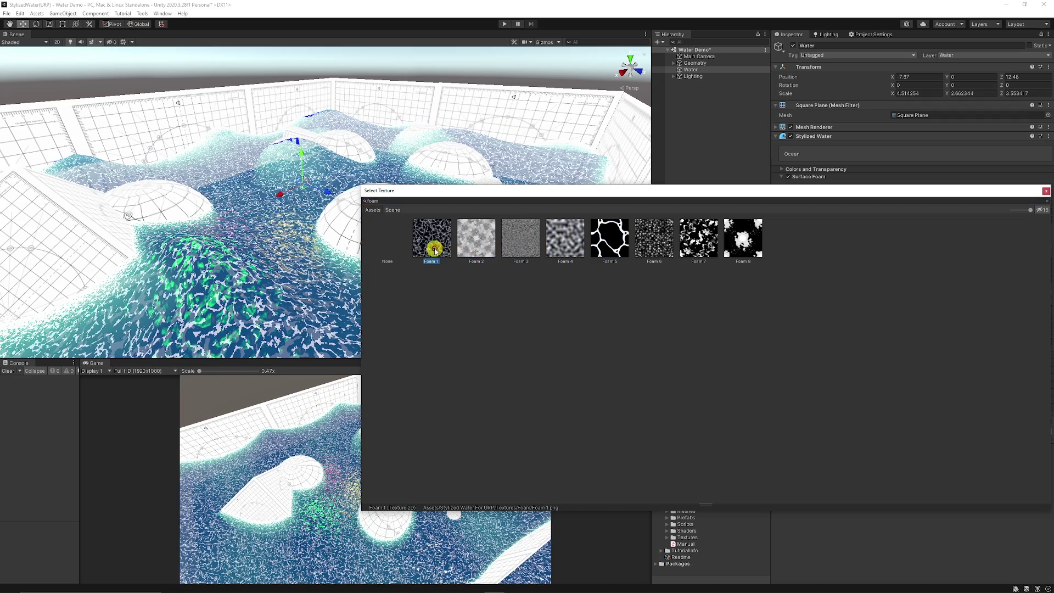
left_click(735, 252)
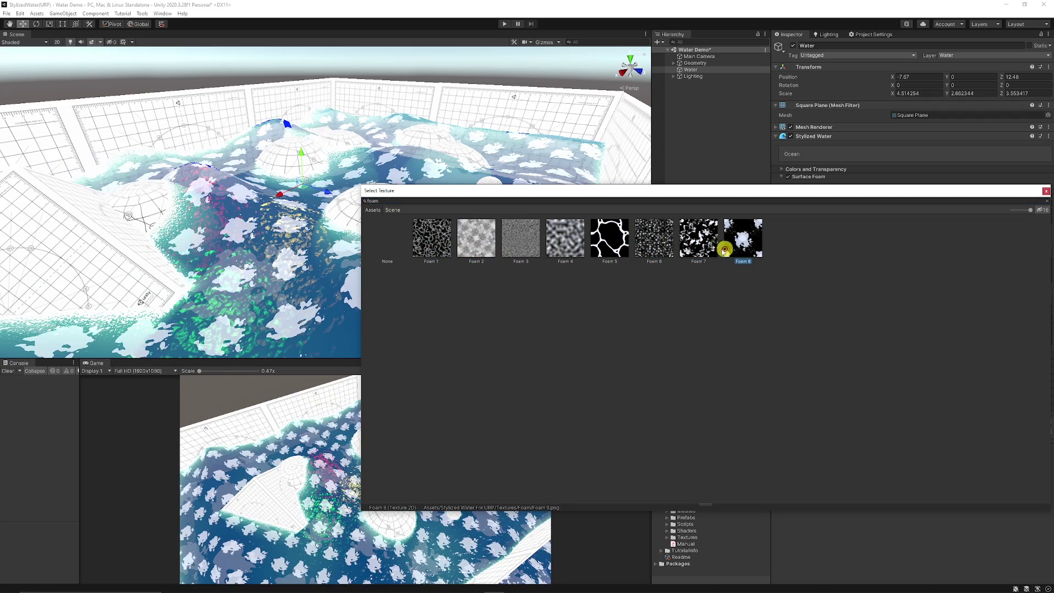
left_click(692, 250)
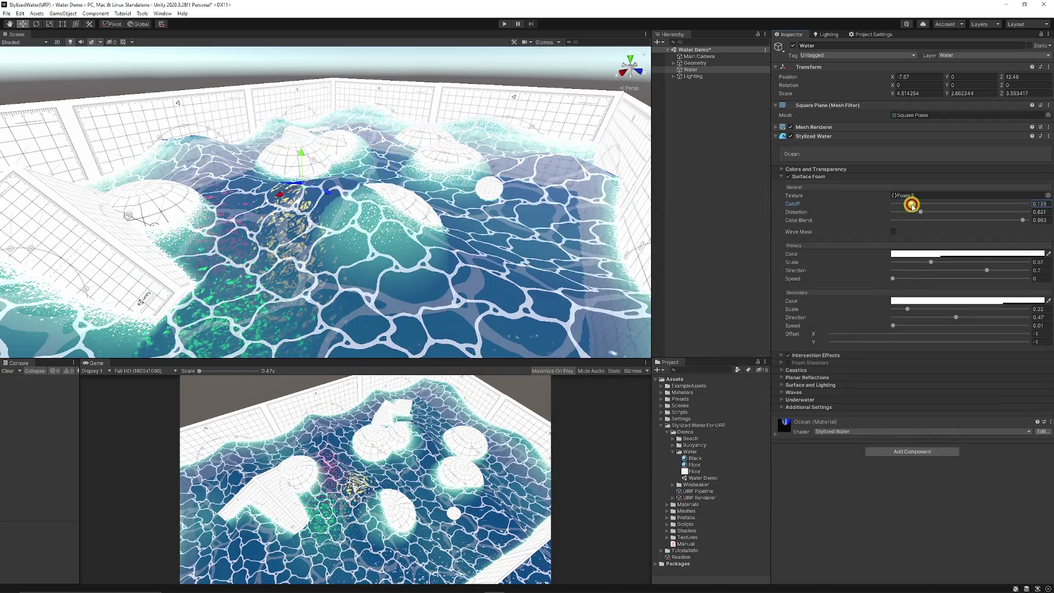
Set the surface foam's Cutoff to 0.142, Distortion to 0.338, Color Blend to 0.722, primary Scale to 0.265, Speed to 0.995, and secondary Scale to about 0.18.
mouse_move(911, 206)
left_mouse_down()
mouse_move(894, 207)
mouse_move(941, 209)
mouse_move(873, 212)
mouse_move(987, 218)
mouse_move(918, 218)
left_mouse_up()
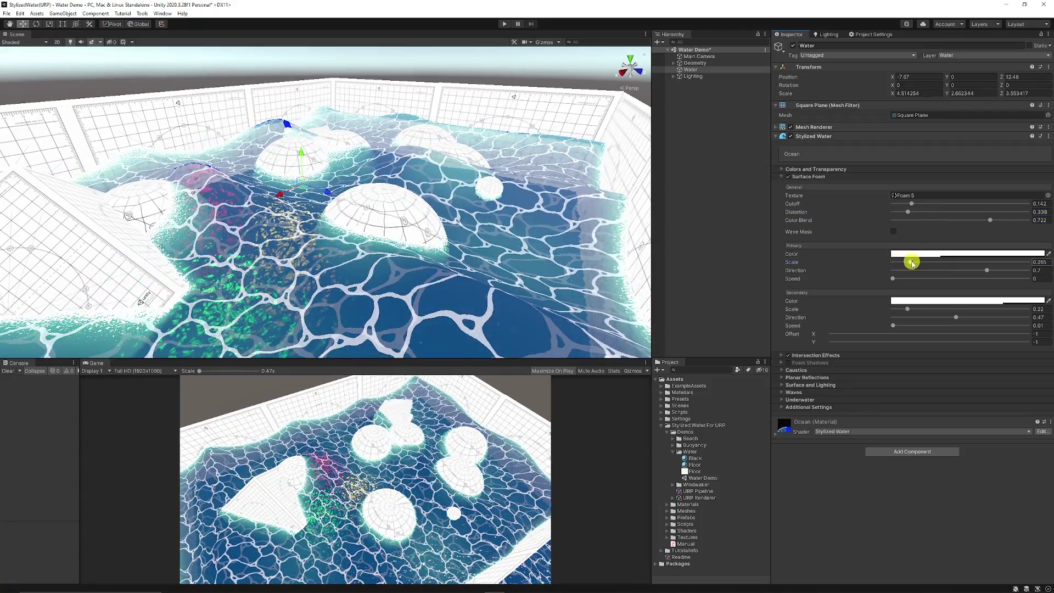
left_click_drag(909, 270, 901, 270)
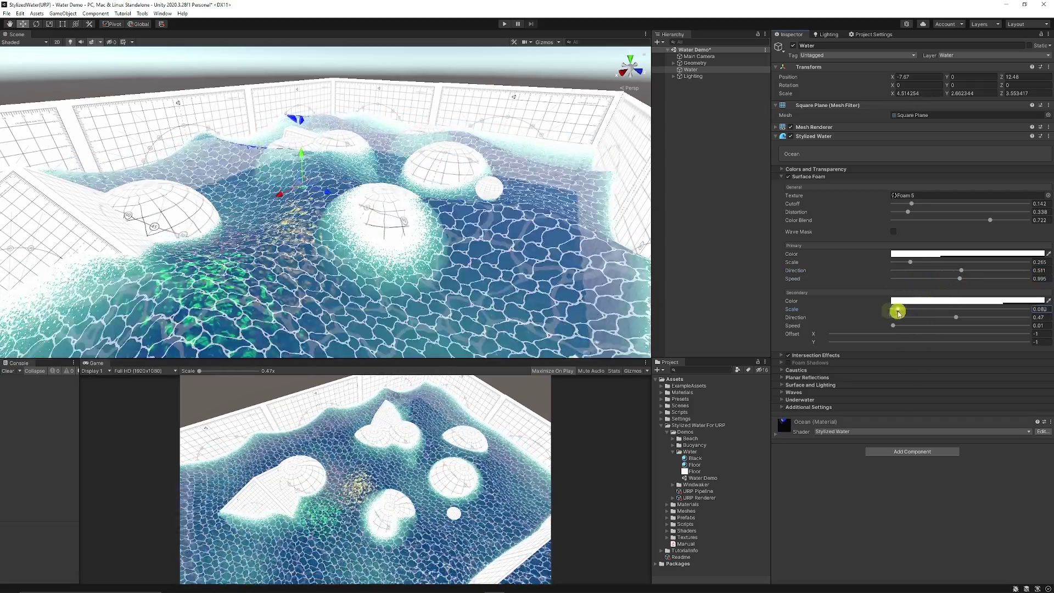
left_click_drag(900, 311, 904, 309)
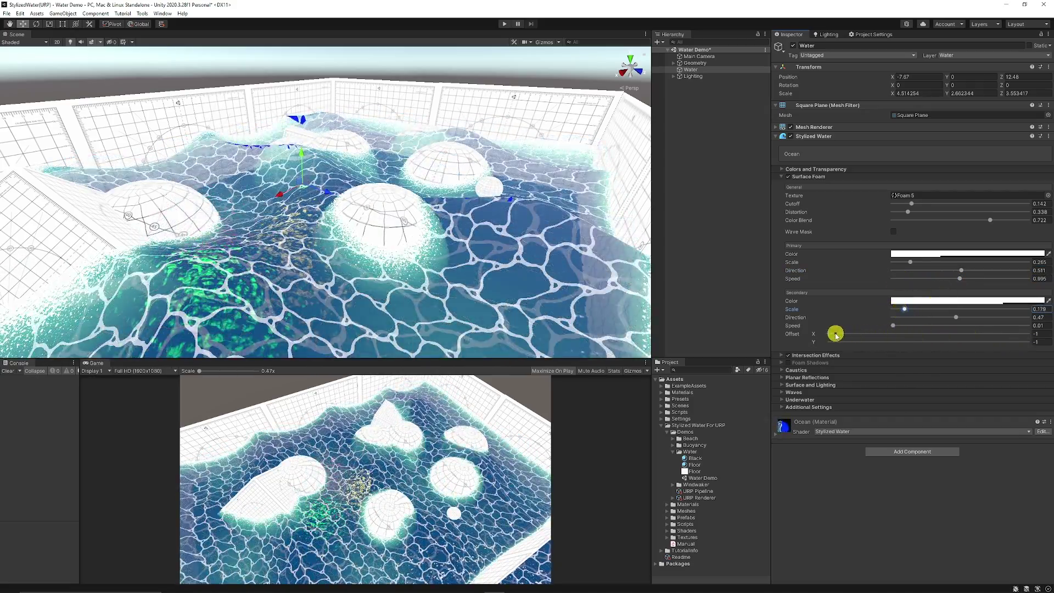
left_click(795, 178)
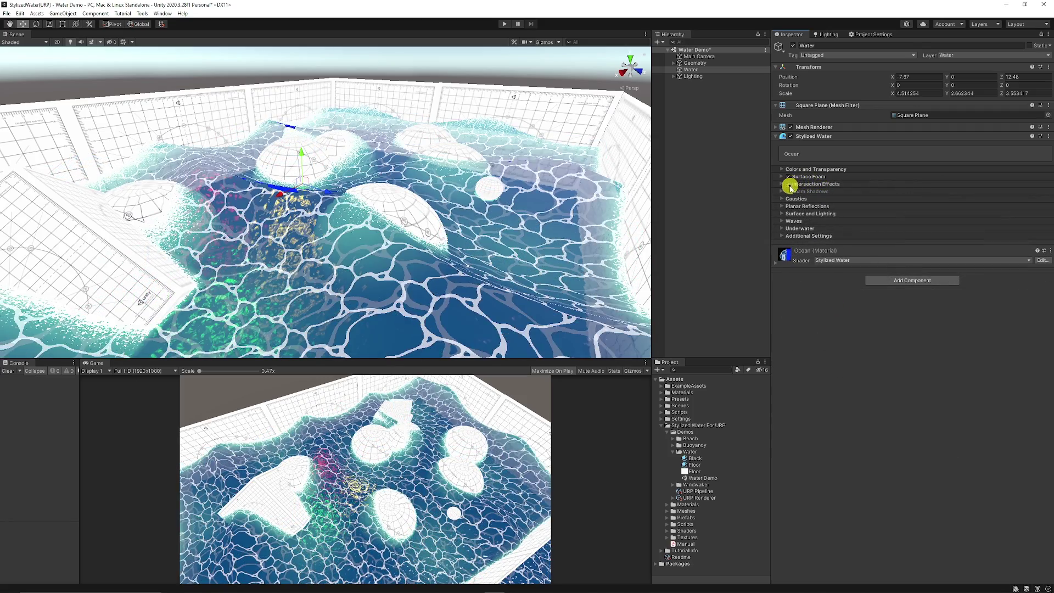
Toggle the water's Intersection Effects to compare them and set their directional Scale to 0.343.
left_click(789, 184)
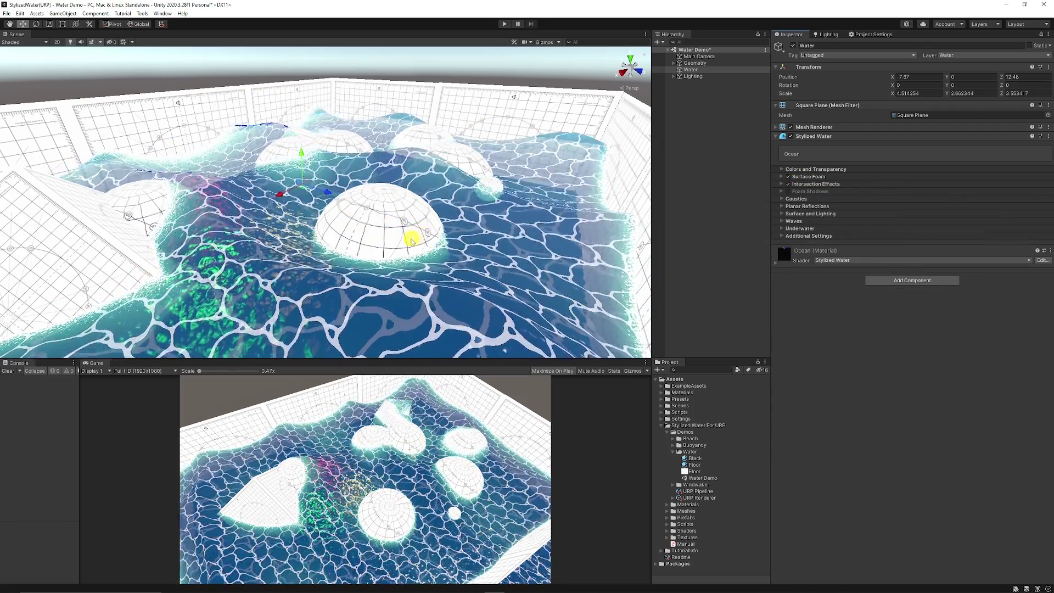
left_click(823, 185)
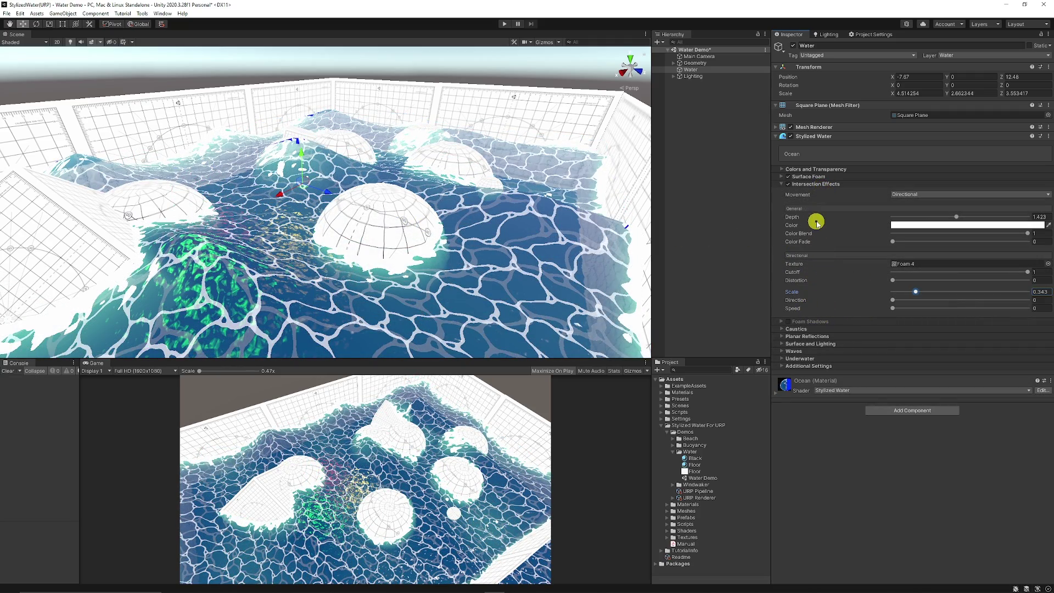
left_click(809, 185)
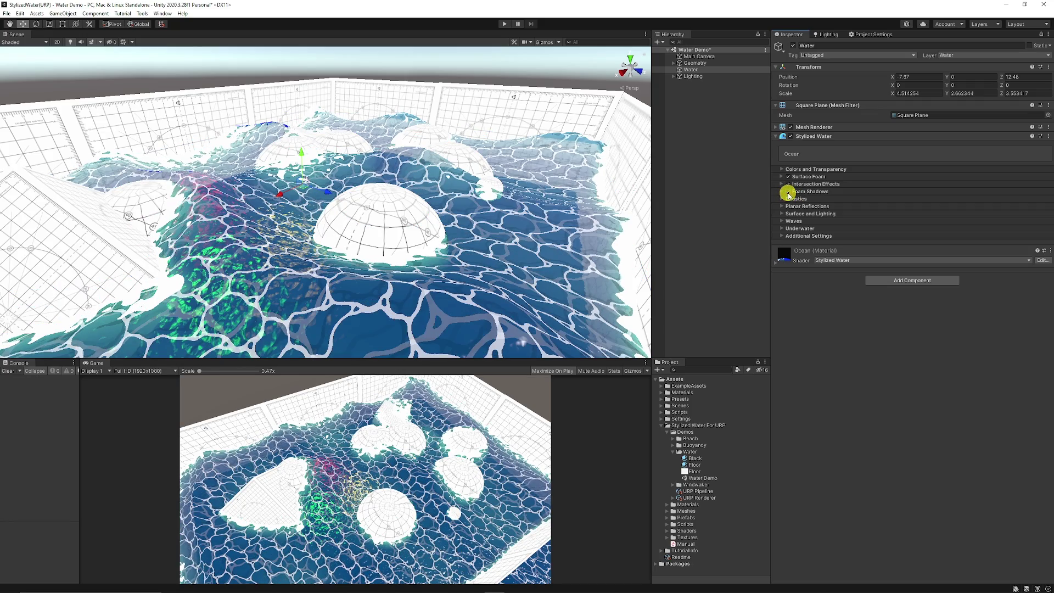
Toggle Foam Shadows to compare them, leave them enabled, and set their Intersection Effects projection to about 4.5.
left_click(788, 192)
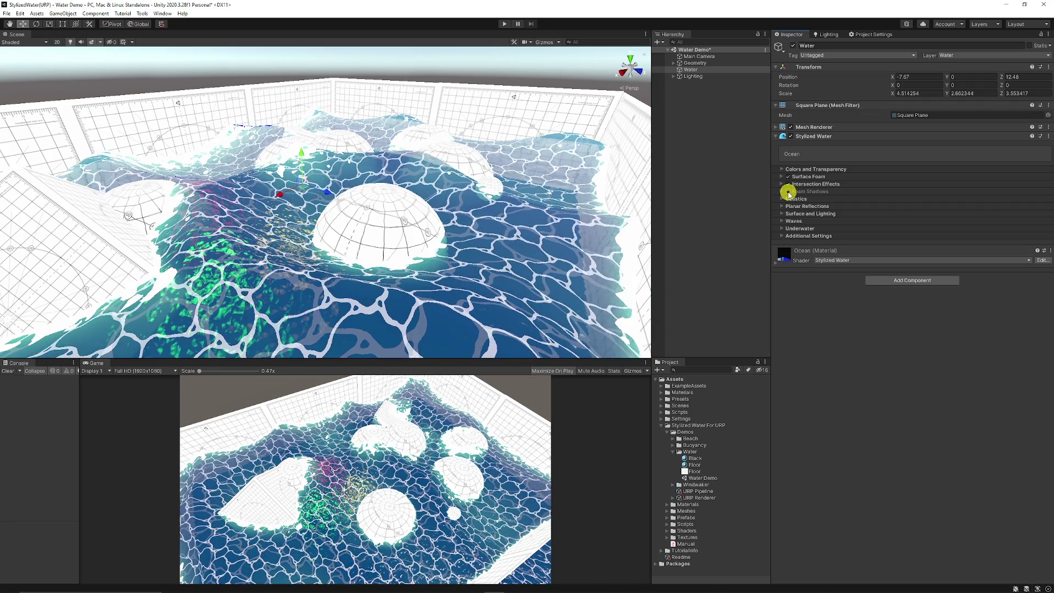
left_click(790, 192)
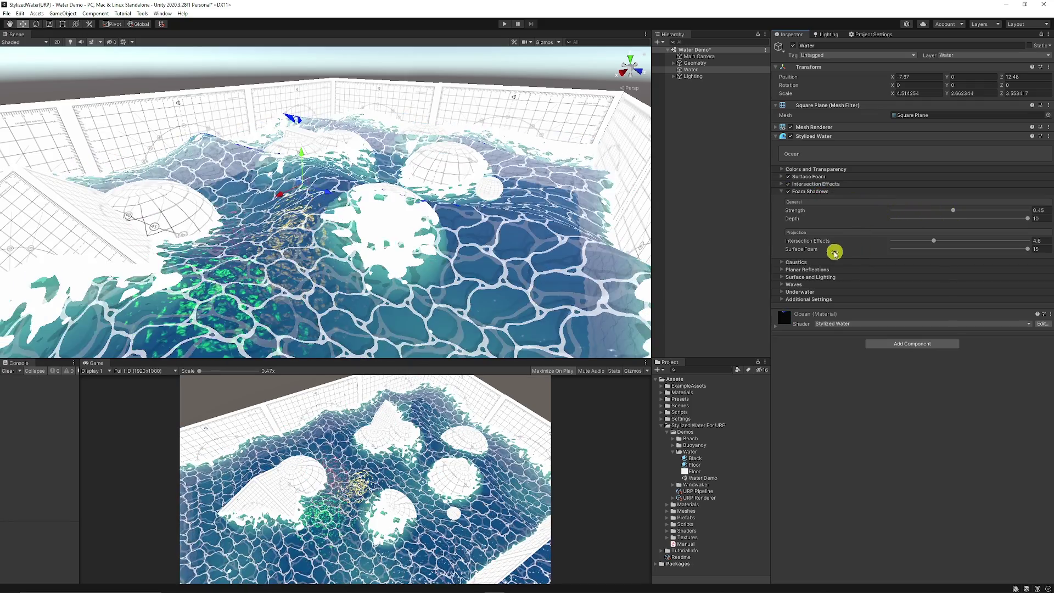
mouse_move(932, 243)
left_mouse_down()
mouse_move(960, 241)
mouse_move(903, 242)
mouse_move(932, 242)
left_mouse_up()
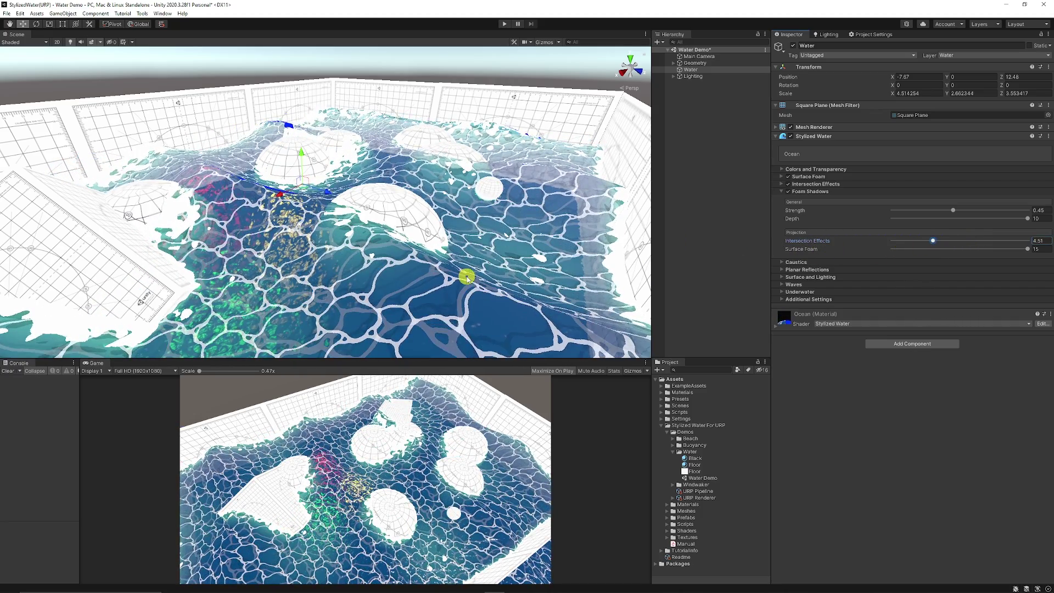
left_click(808, 192)
Inspect the water's Caustics settings and lower the Strength of its Planar Reflections.
left_click(797, 197)
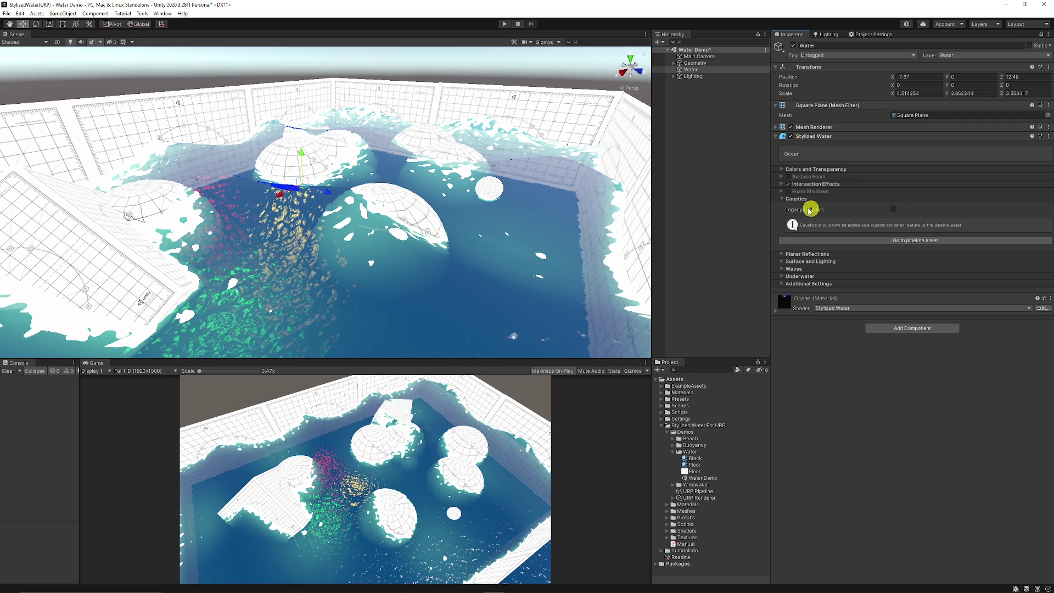
left_click(797, 198)
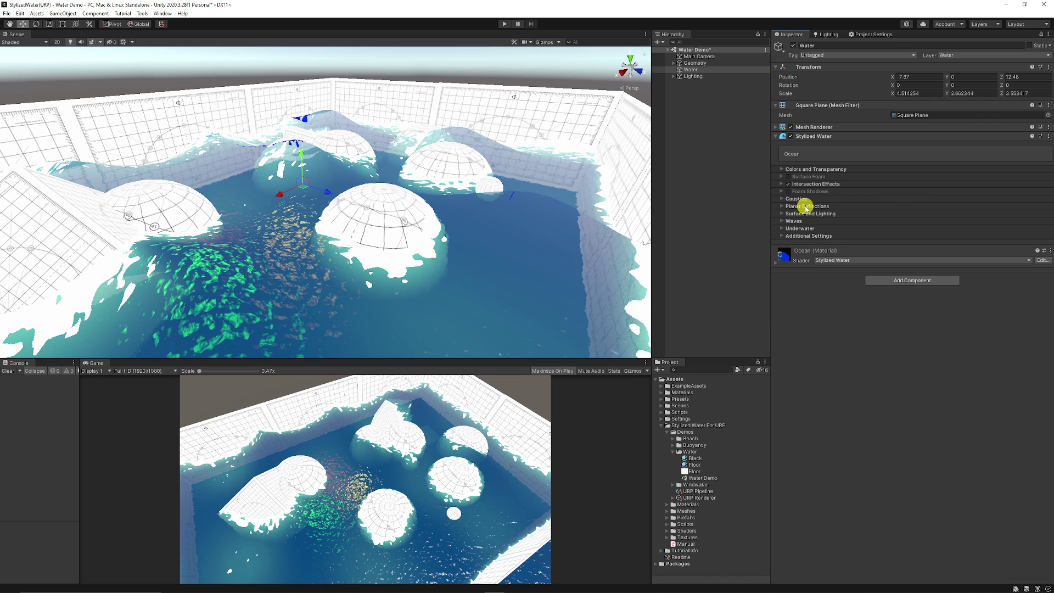
left_click(805, 206)
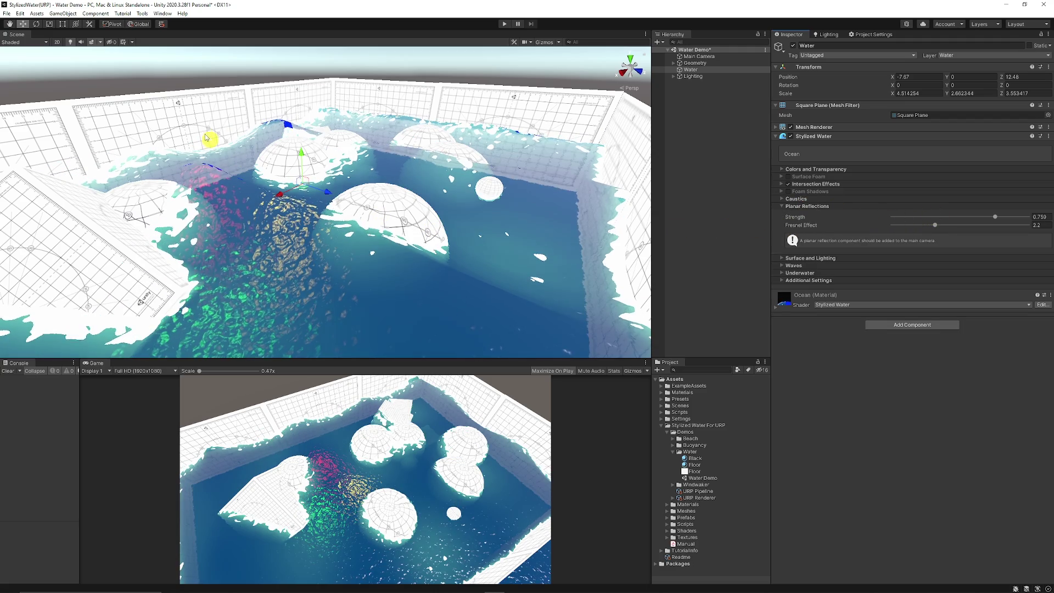
left_click_drag(996, 218, 918, 227)
left_click(838, 207)
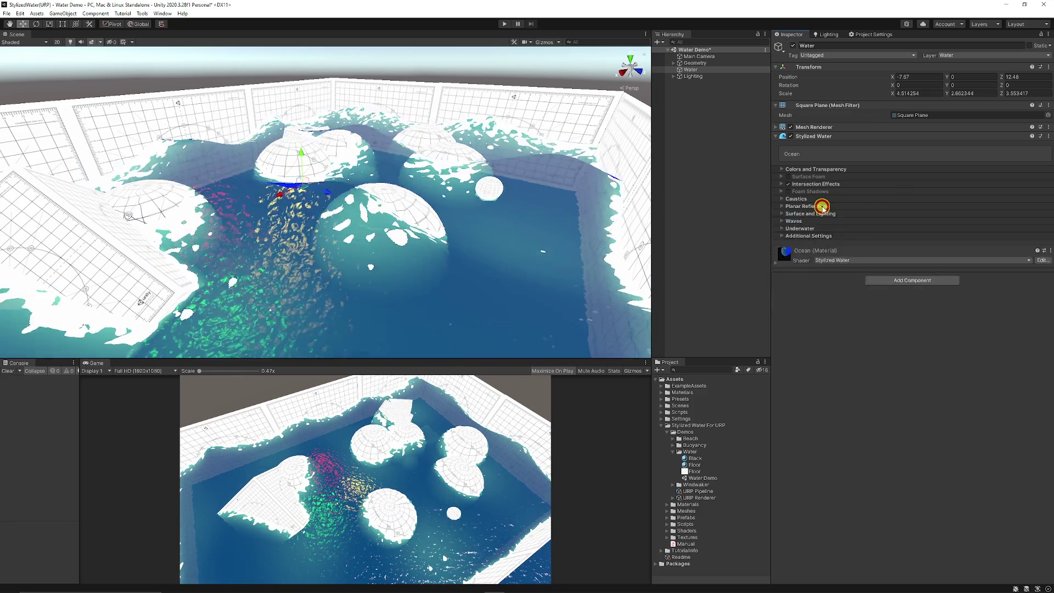
Disable the water's Lighting under Surface and Lighting to compare the look, and enable it again.
left_click(848, 214)
left_click(915, 233)
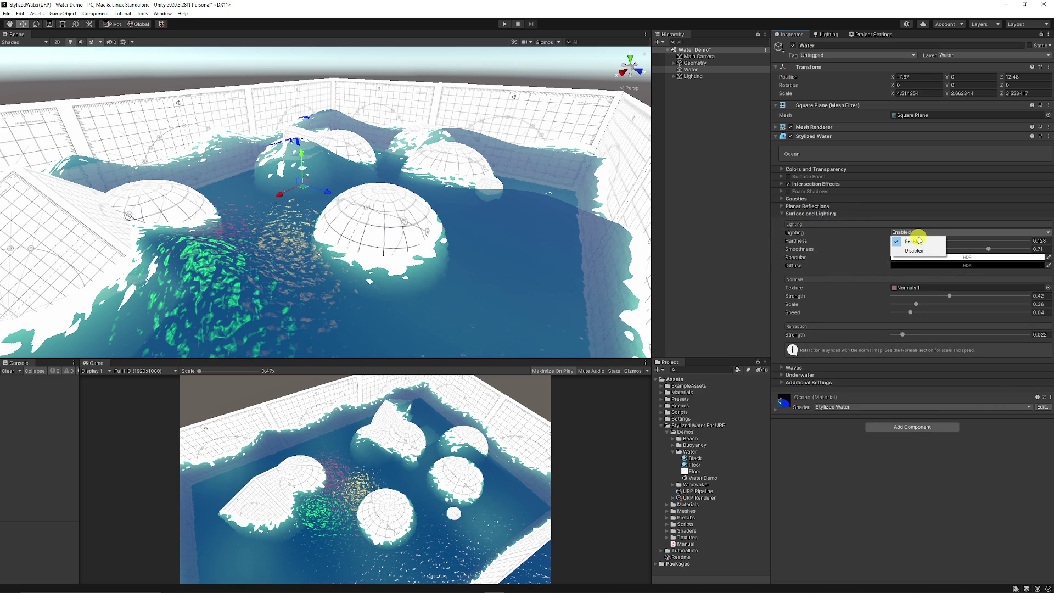
left_click(914, 250)
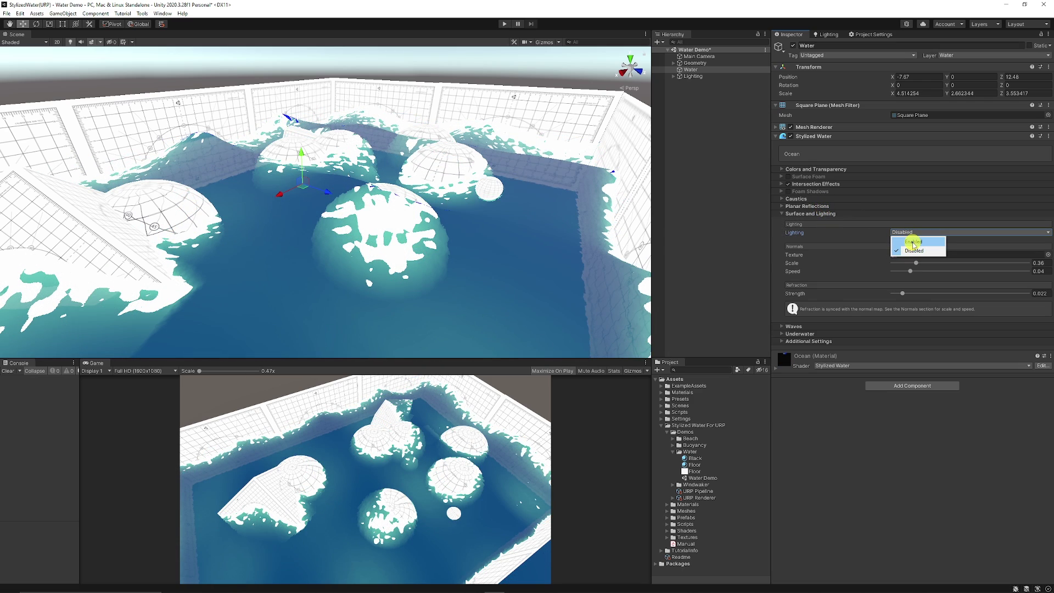
left_click(912, 242)
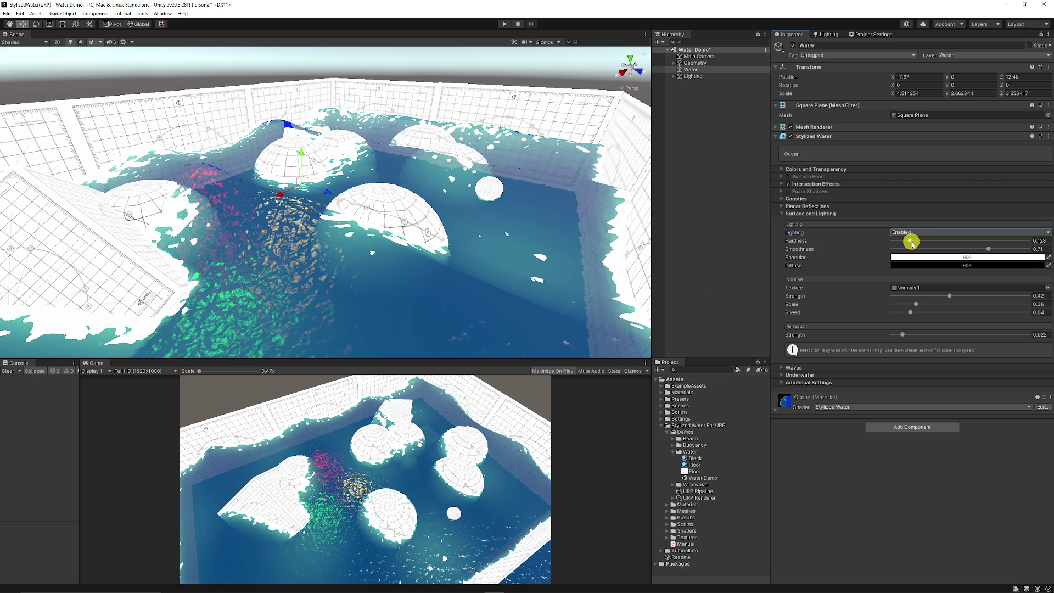
Set the water's lighting Hardness to 0.228 and its Normals Strength to 0.248.
mouse_move(911, 242)
left_mouse_down()
mouse_move(998, 242)
mouse_move(925, 243)
left_mouse_up()
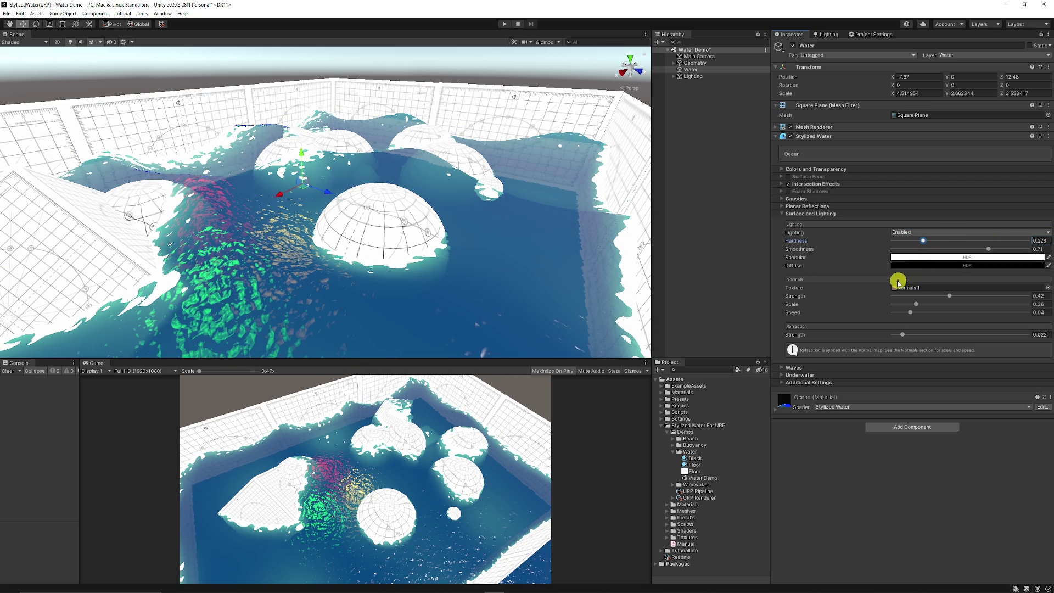
left_click_drag(955, 296, 926, 298)
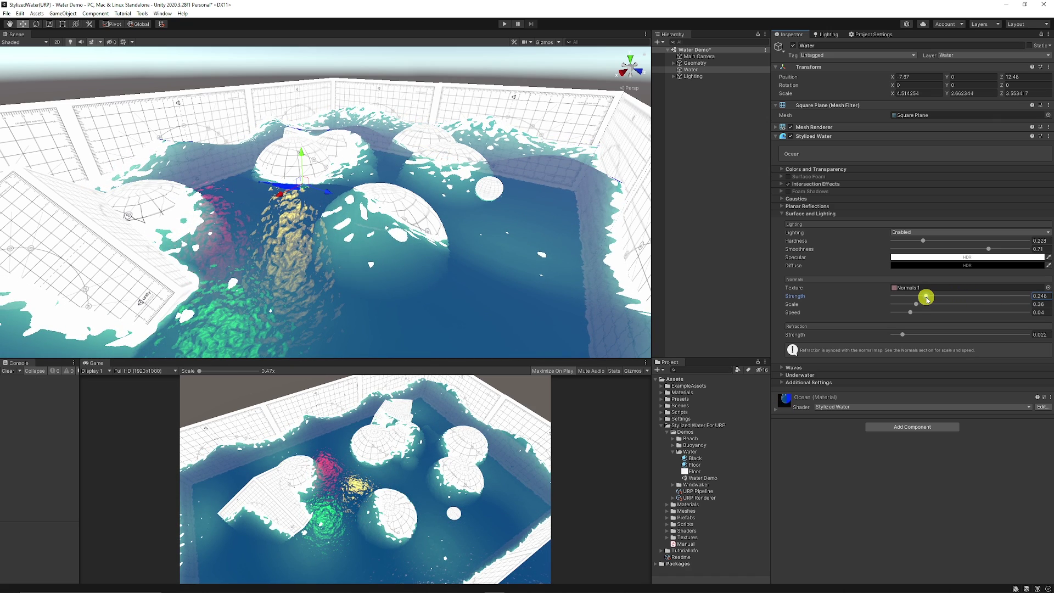
left_click(823, 214)
Adjust the water's Waves by setting their Scale to 6.42 and lowering their Steepness.
left_click(823, 220)
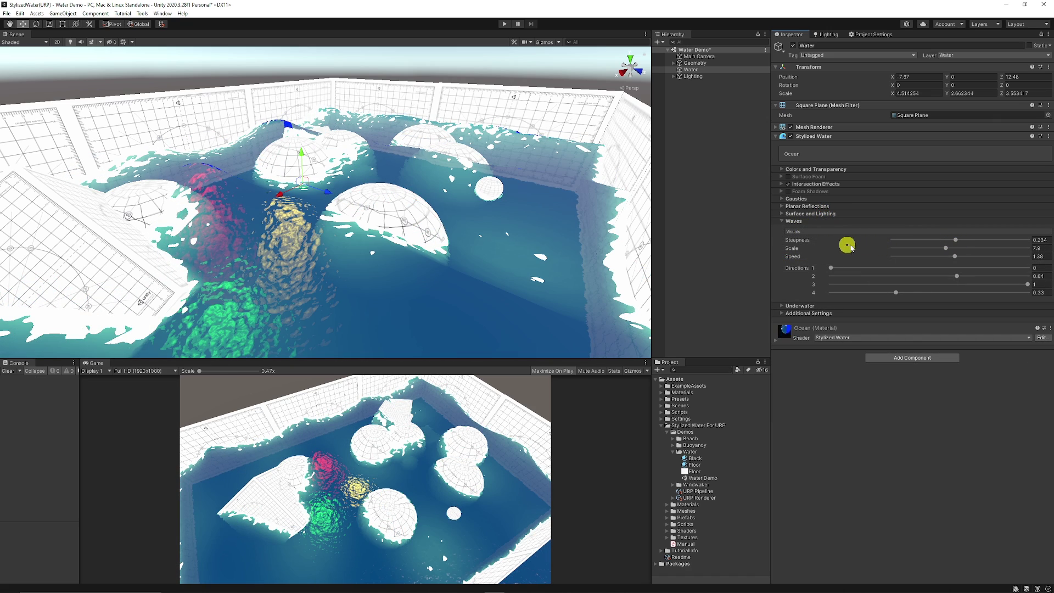
mouse_move(954, 242)
left_mouse_down()
mouse_move(990, 240)
mouse_move(942, 251)
left_mouse_up()
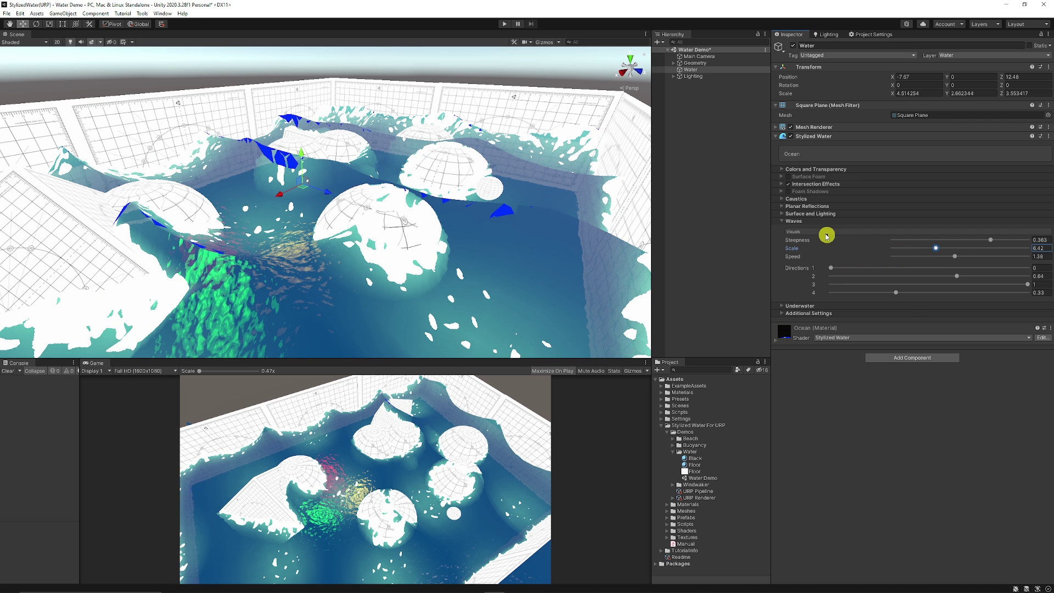
left_click(938, 240)
left_click(811, 221)
Inspect the water's Underwater settings and its Additional Settings for UV space and hidden components.
left_click(807, 228)
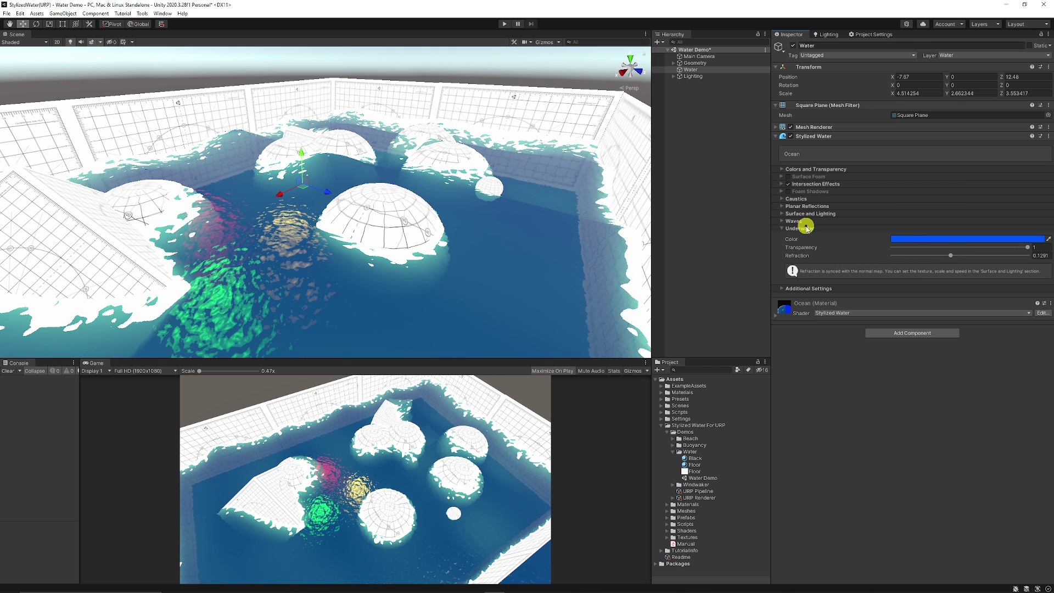
left_click(802, 229)
left_click(814, 236)
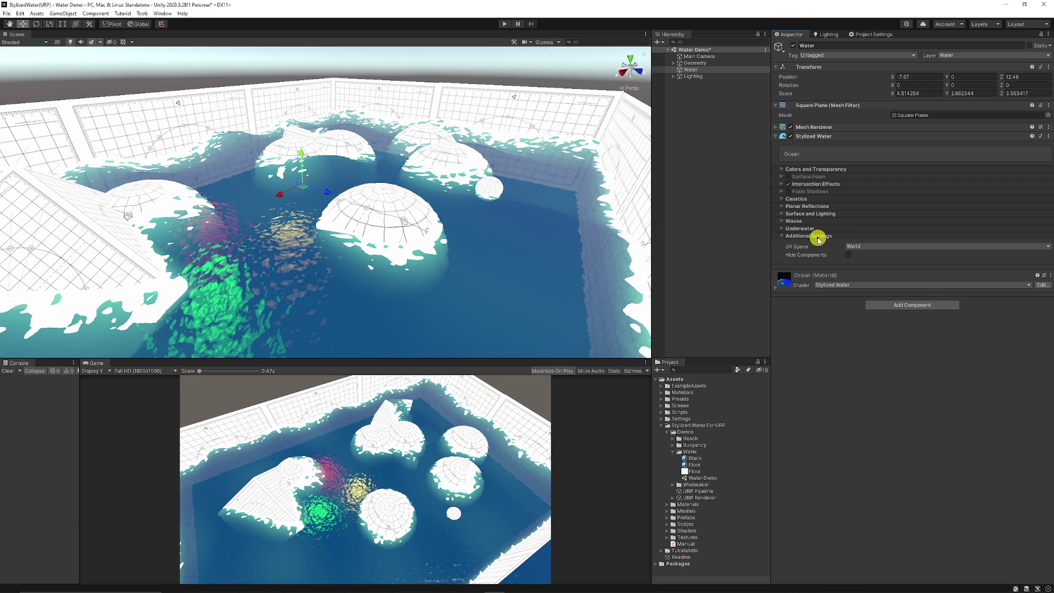
left_click(816, 235)
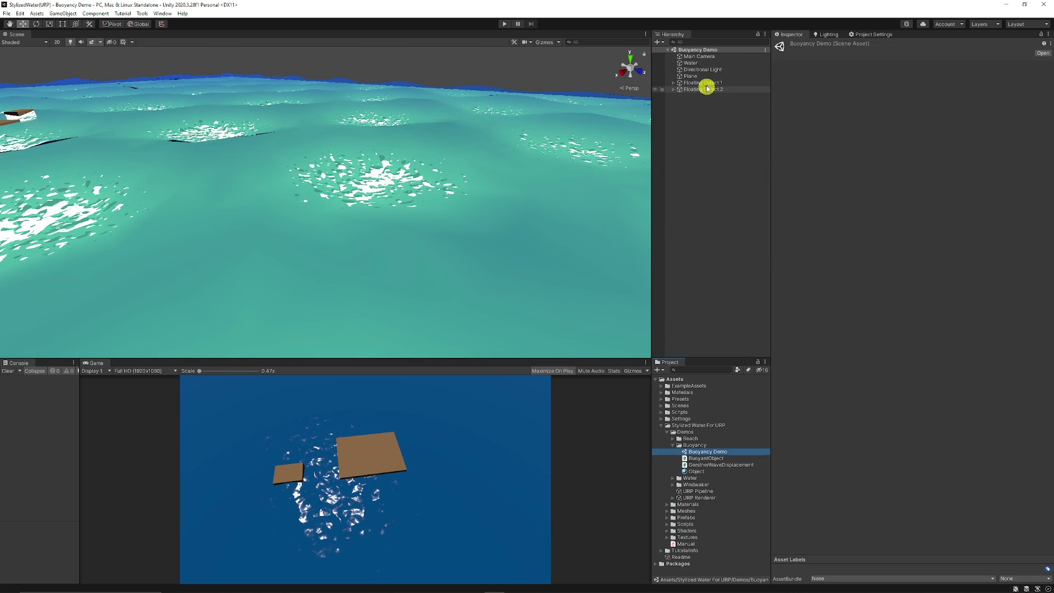
Inspect the Buoyant Object script on Floating Object 1 in the Buoyancy Demo scene and locate its assigned Water object.
left_click(706, 83)
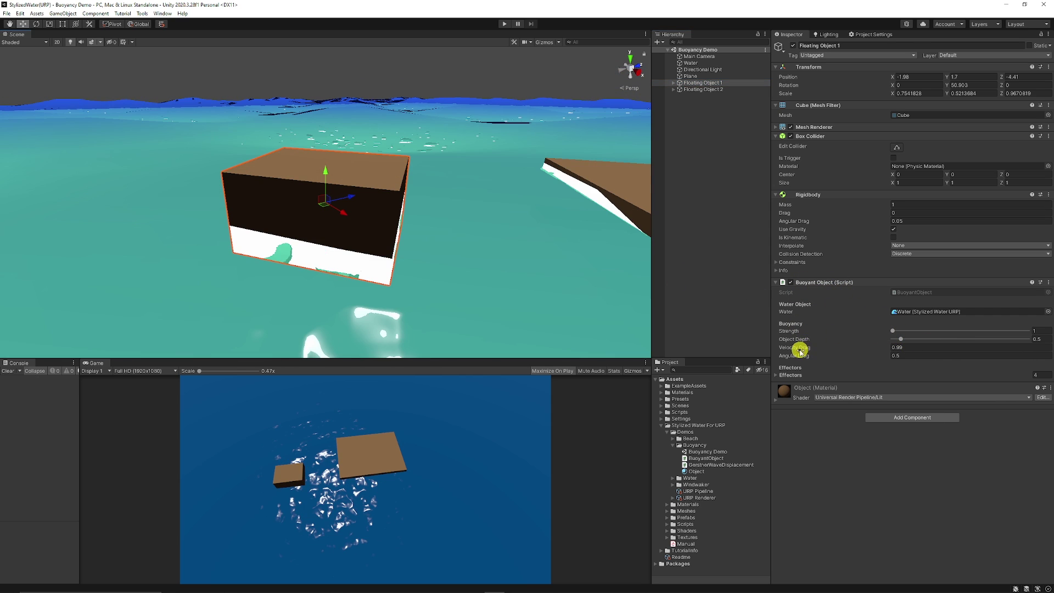
left_click(936, 312)
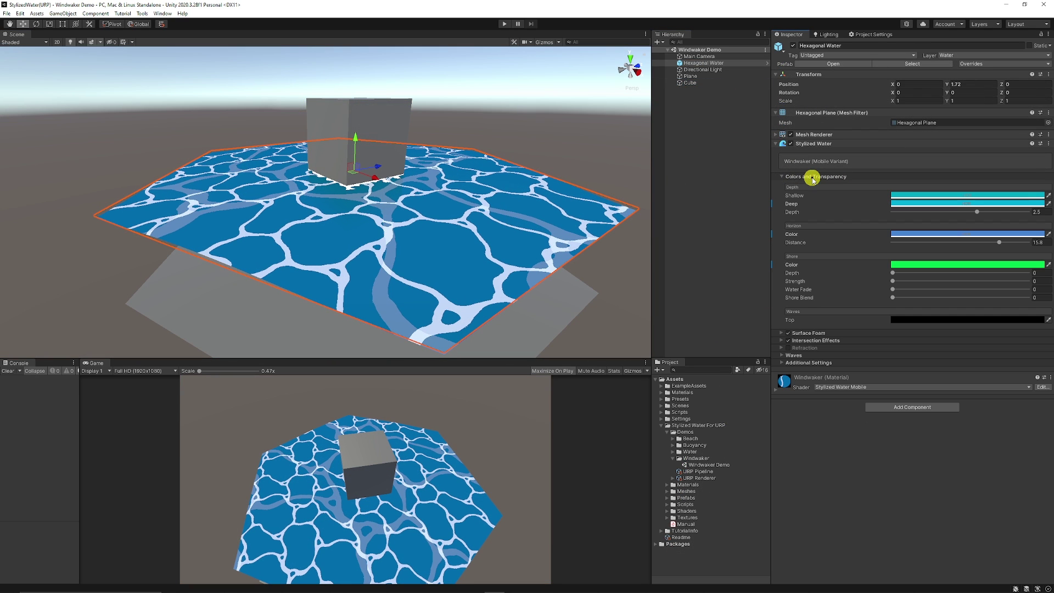
Inspect the Hexagonal Water's Colors and Transparency, Surface Foam and Waves settings in the Windwaker Demo scene.
left_click(812, 178)
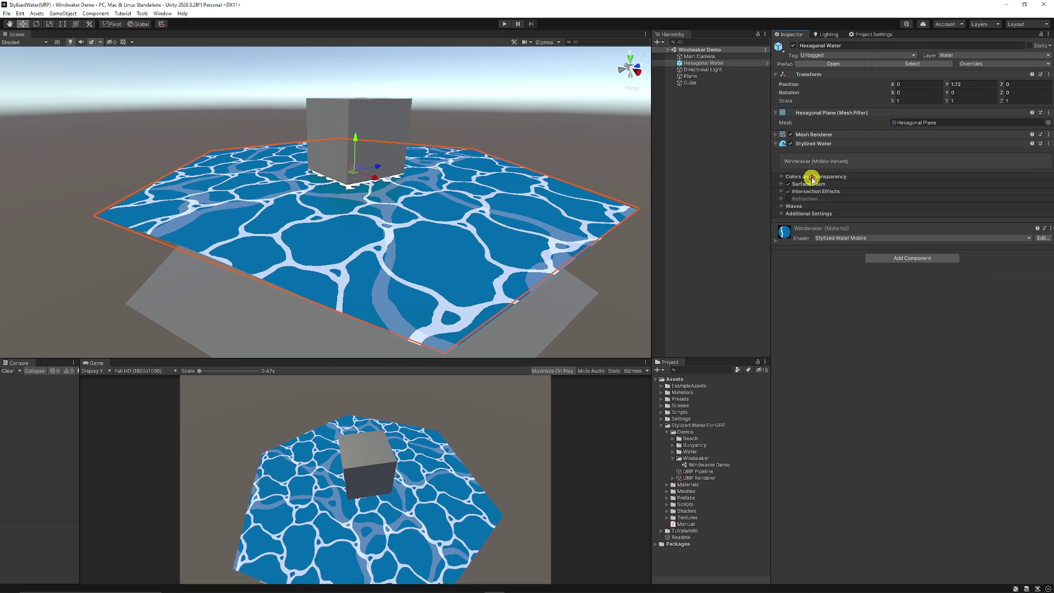
left_click(809, 183)
left_click(809, 183)
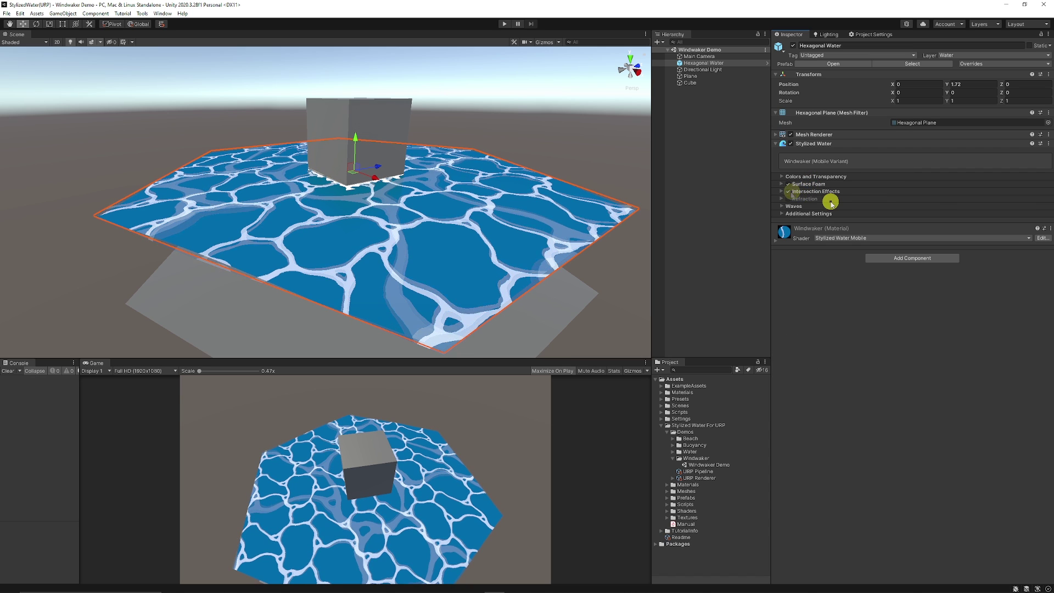
left_click(793, 207)
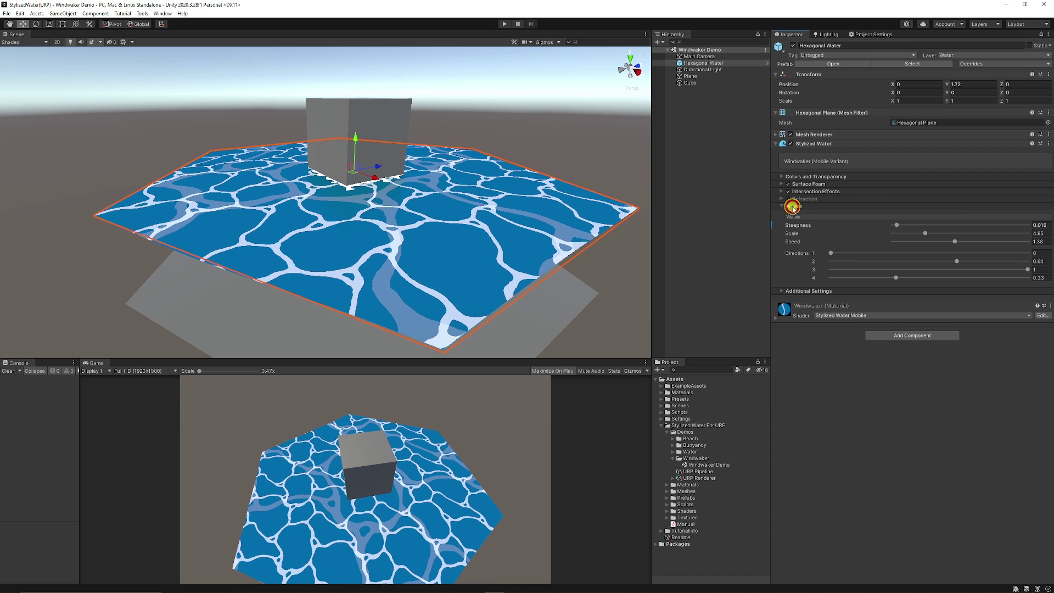
left_click(798, 205)
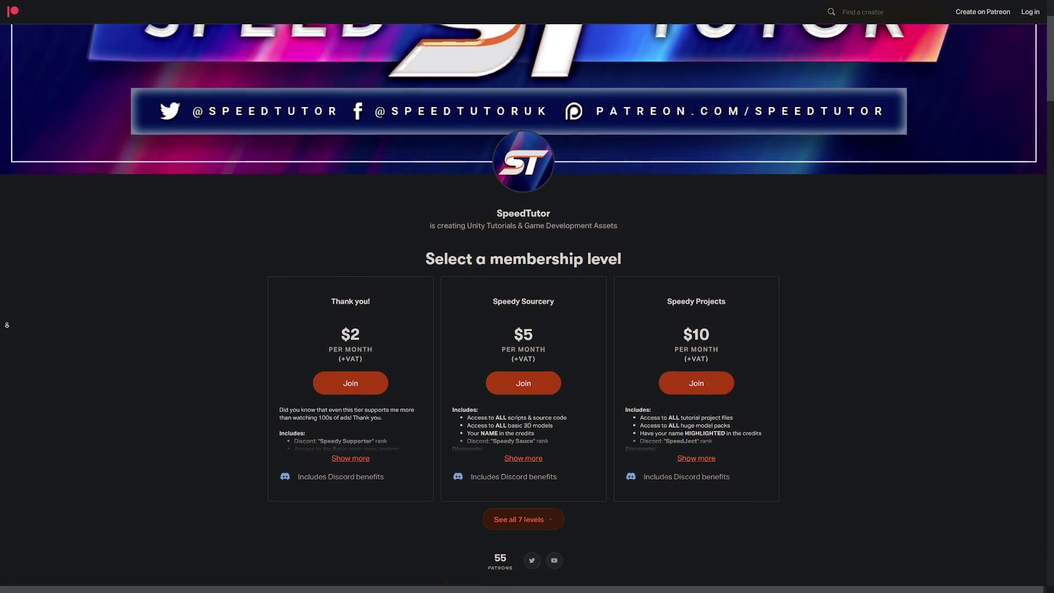
scroll(527, 307, "down", 10)
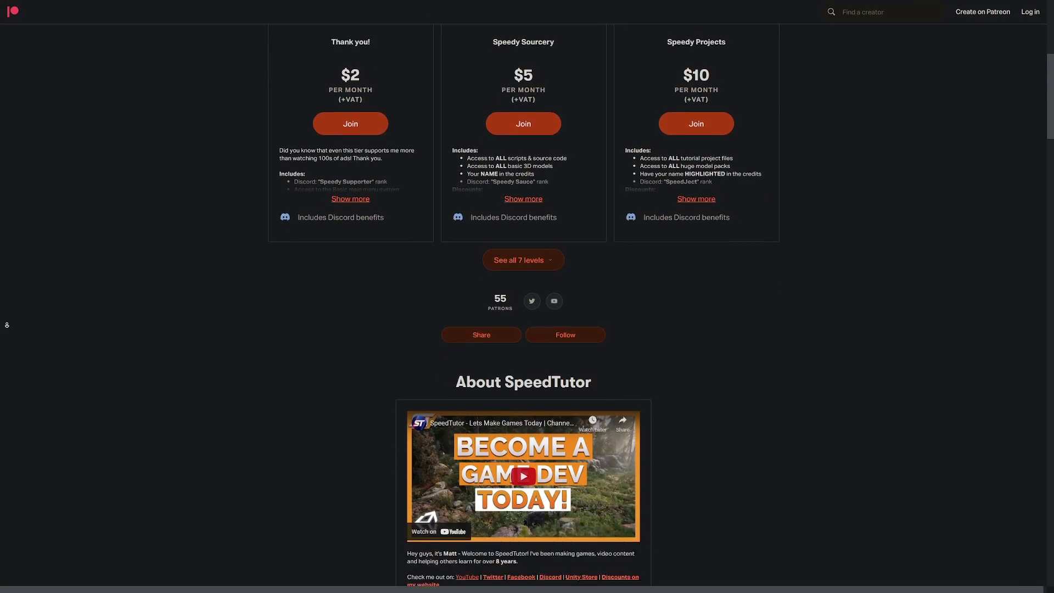
scroll(527, 307, "down", 2)
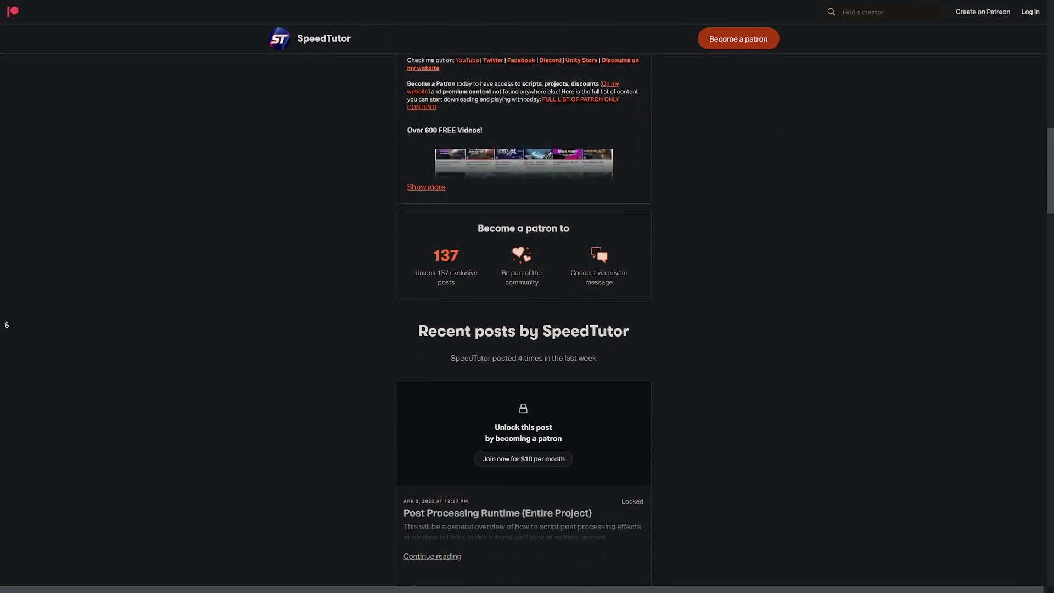